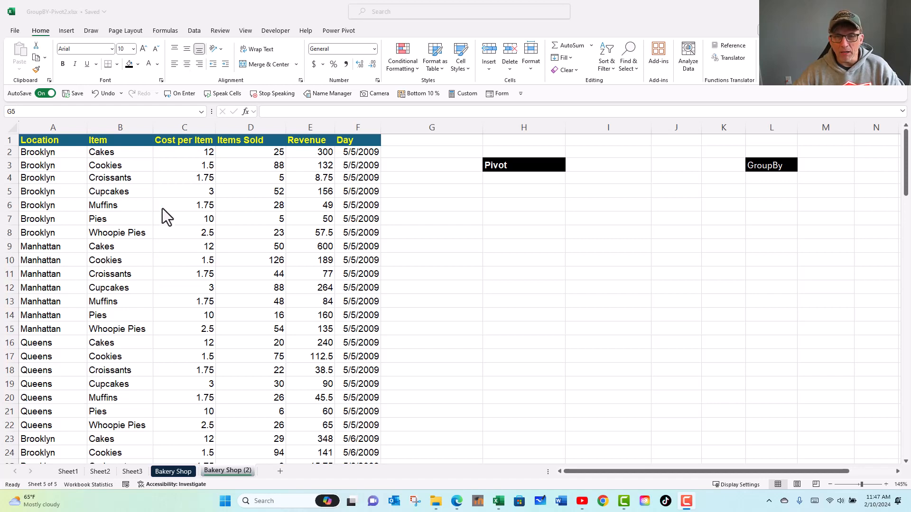
- Name the entire bakery data table, including its headers, as rngBakery
{"action": "left_click", "coordinate": [177, 191]}
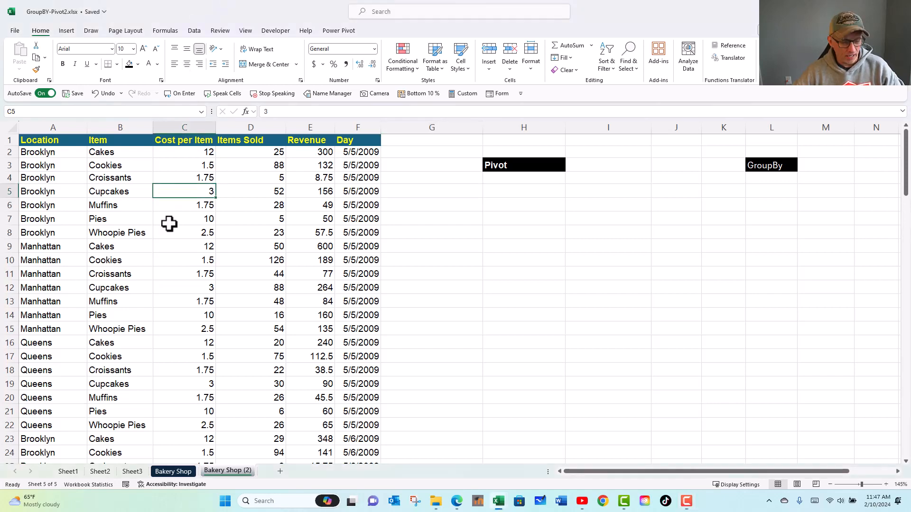
{"action": "key", "text": "ctrl+a"}
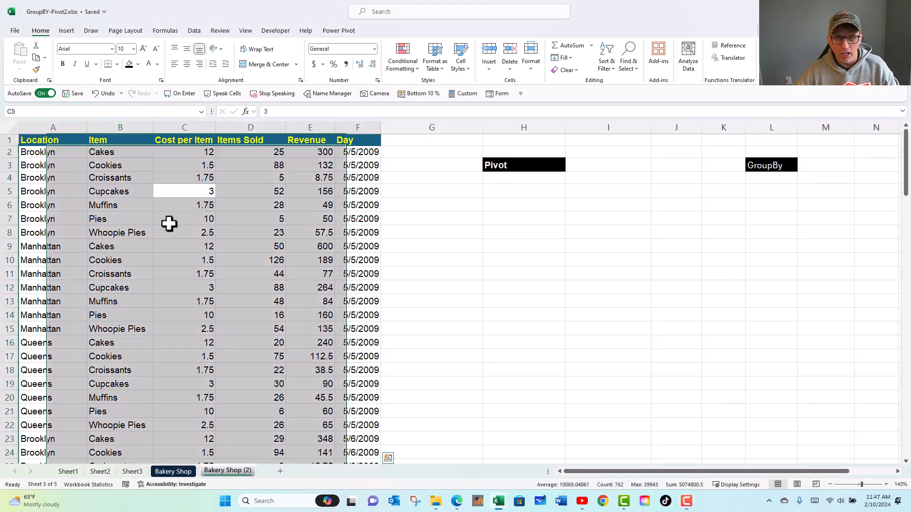
{"action": "left_click", "coordinate": [107, 112]}
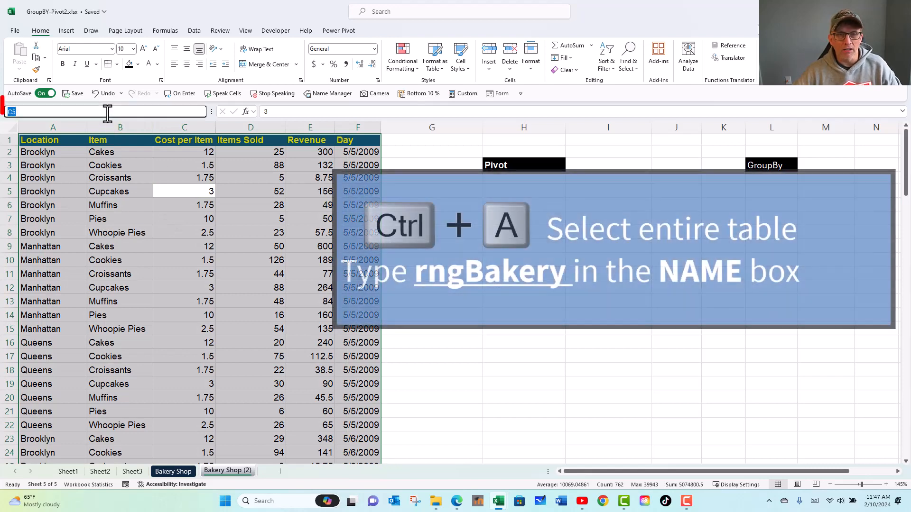
{"action": "type", "text": "rn"}
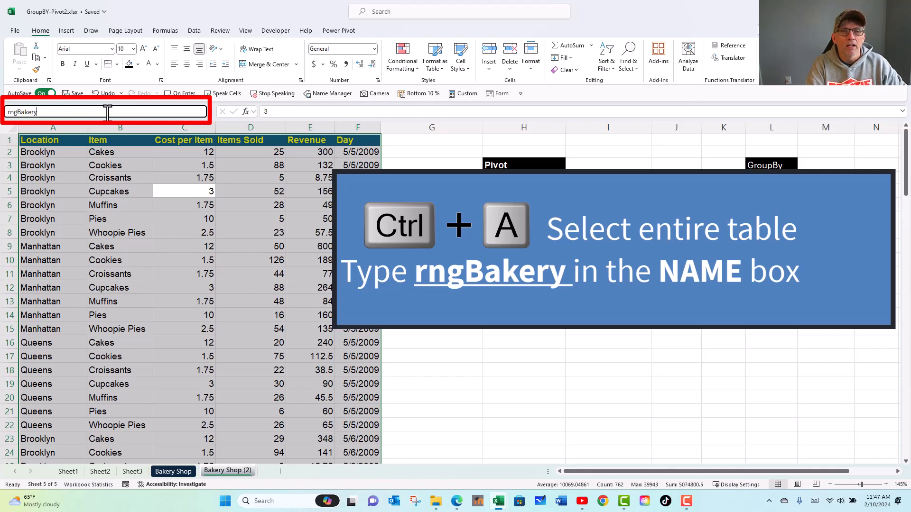
{"action": "type", "text": "gBakery"}
{"action": "key", "text": "Return"}
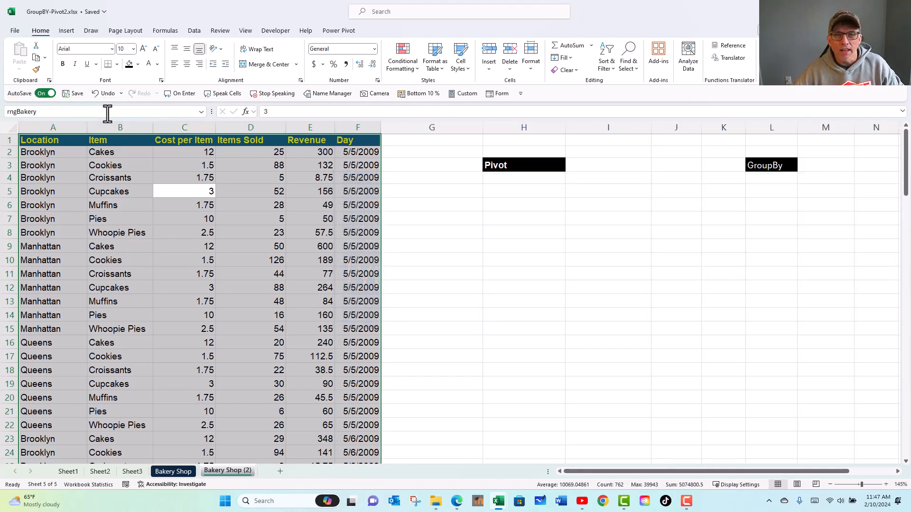
- Create named ranges for all columns of the bakery table, using only the top row as names
{"action": "double_click", "coordinate": [93, 177]}
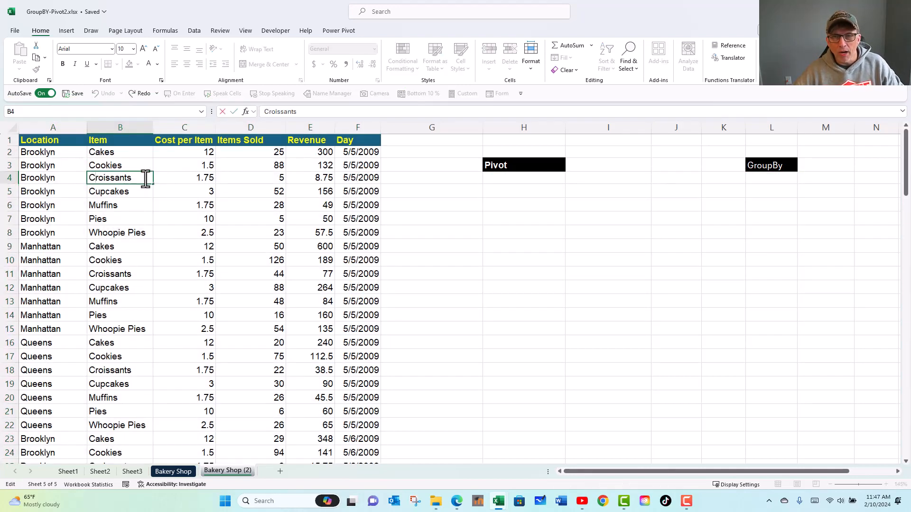
{"action": "left_click", "coordinate": [162, 177]}
{"action": "key", "text": "ctrl+a"}
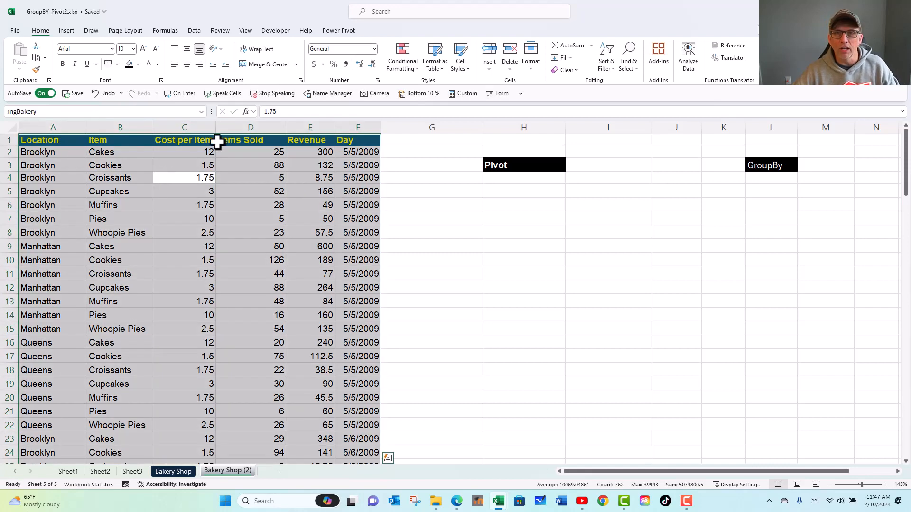
{"action": "left_click", "coordinate": [175, 30]}
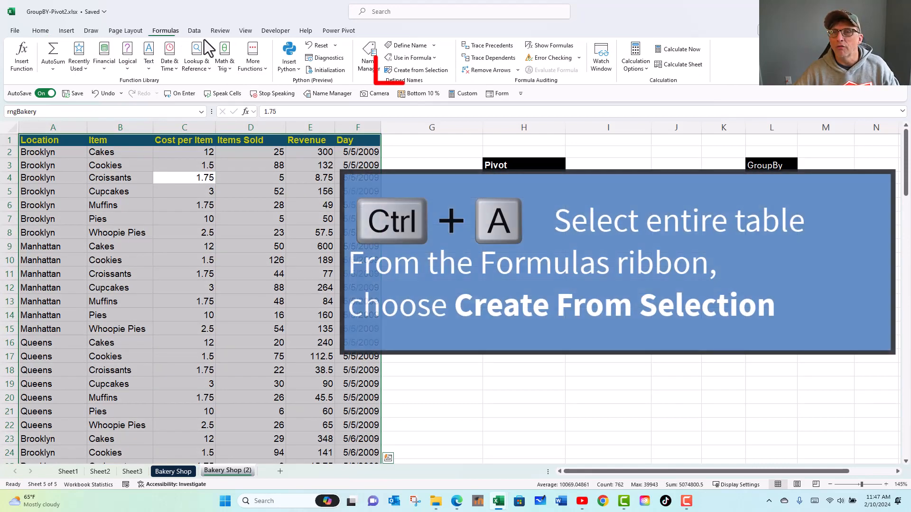
{"action": "left_click", "coordinate": [435, 72]}
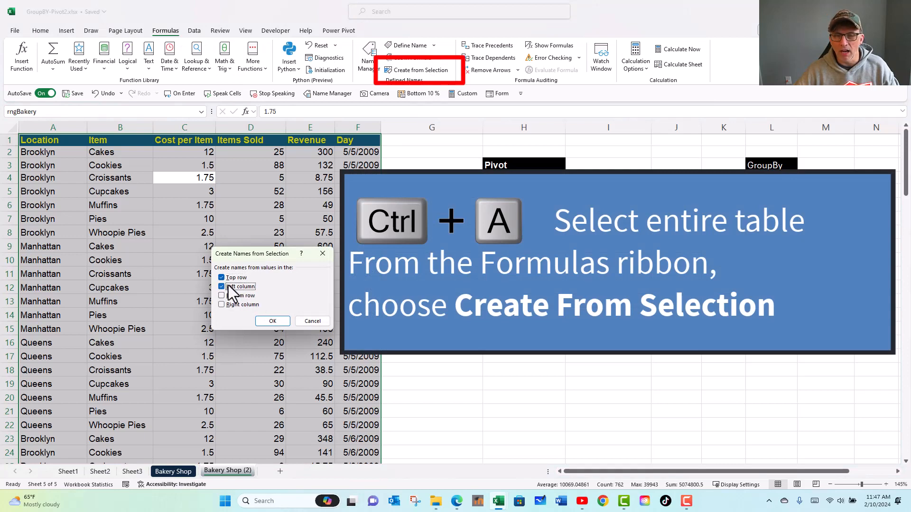
{"action": "left_click", "coordinate": [271, 322]}
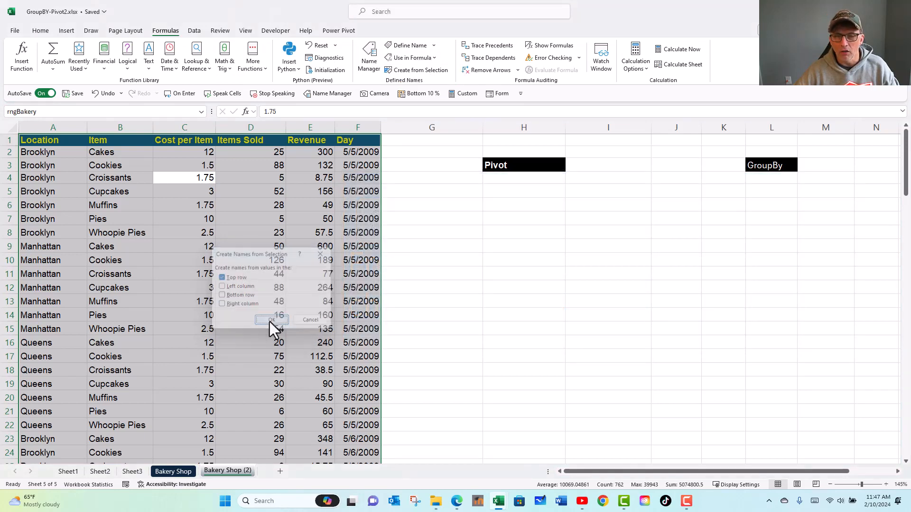
- Review the workbook's defined names and go to the Revenue range to check its cells
{"action": "left_click", "coordinate": [244, 262]}
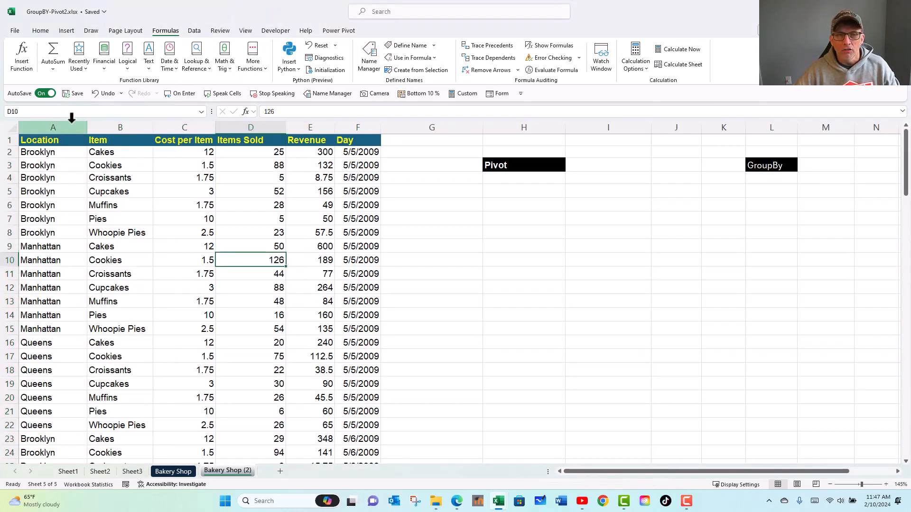
{"action": "left_click", "coordinate": [201, 113]}
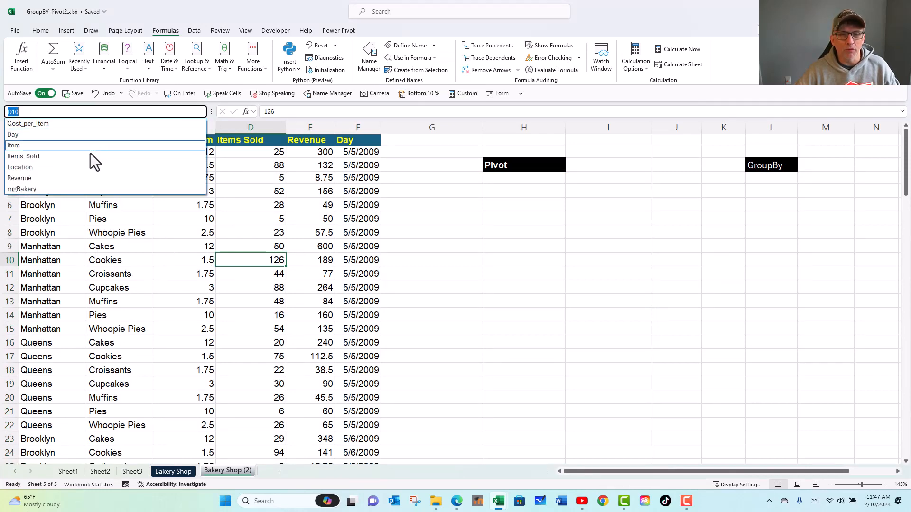
{"action": "left_click", "coordinate": [70, 179]}
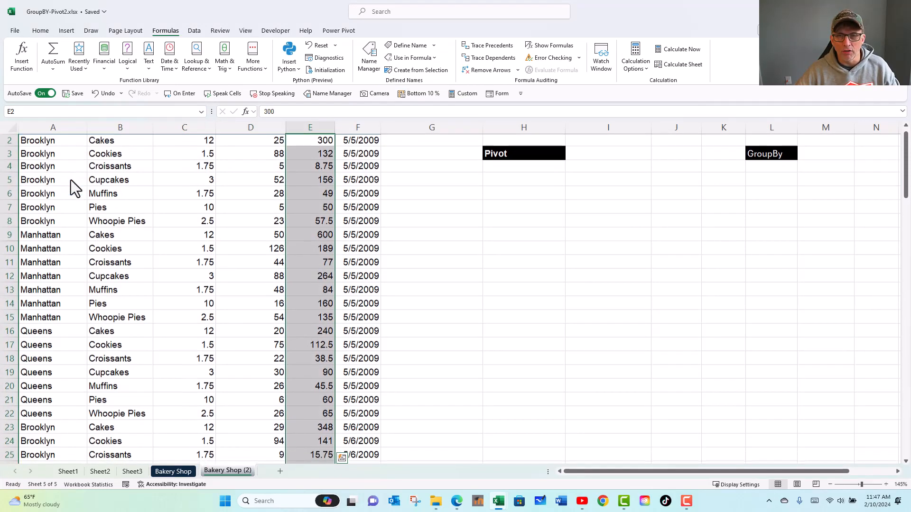
- Insert a PivotTable from the bakery data on the existing worksheet at cell H4
{"action": "left_click", "coordinate": [193, 192]}
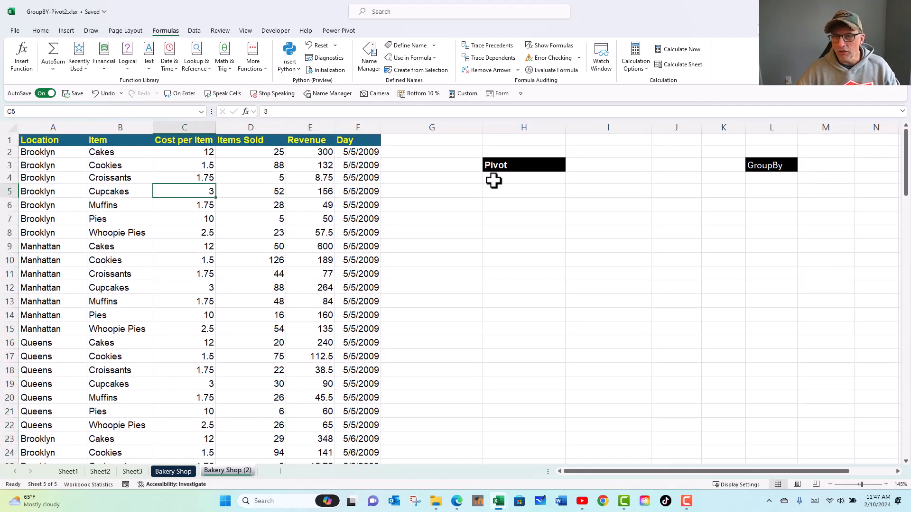
{"action": "left_click", "coordinate": [62, 30]}
{"action": "left_click", "coordinate": [22, 53]}
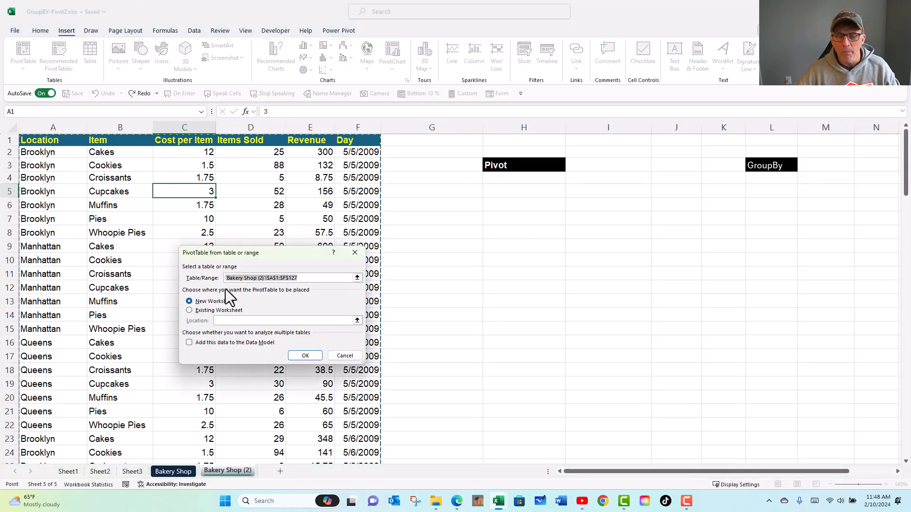
{"action": "left_click", "coordinate": [209, 310]}
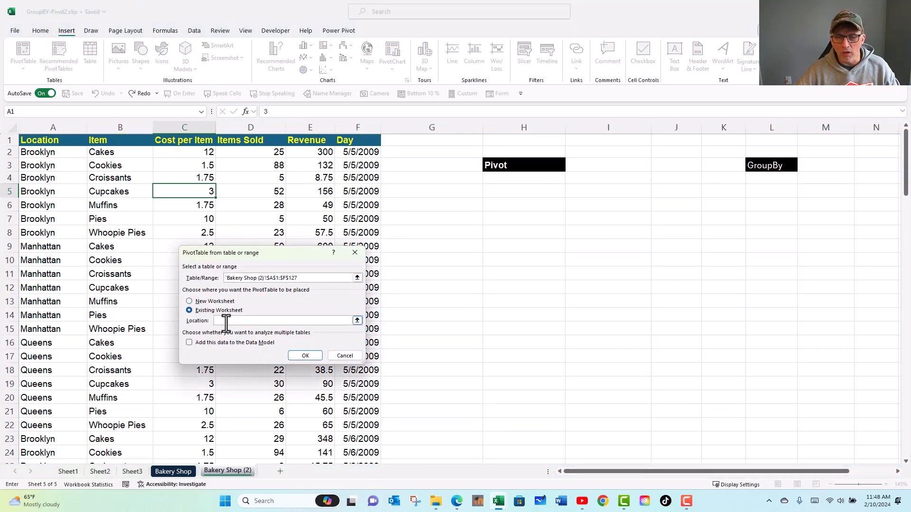
{"action": "left_click", "coordinate": [541, 177]}
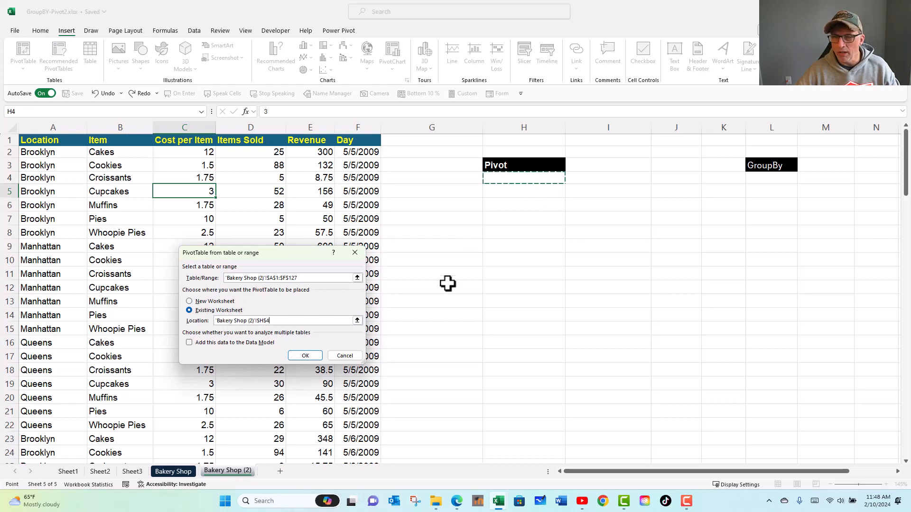
{"action": "left_click", "coordinate": [306, 356]}
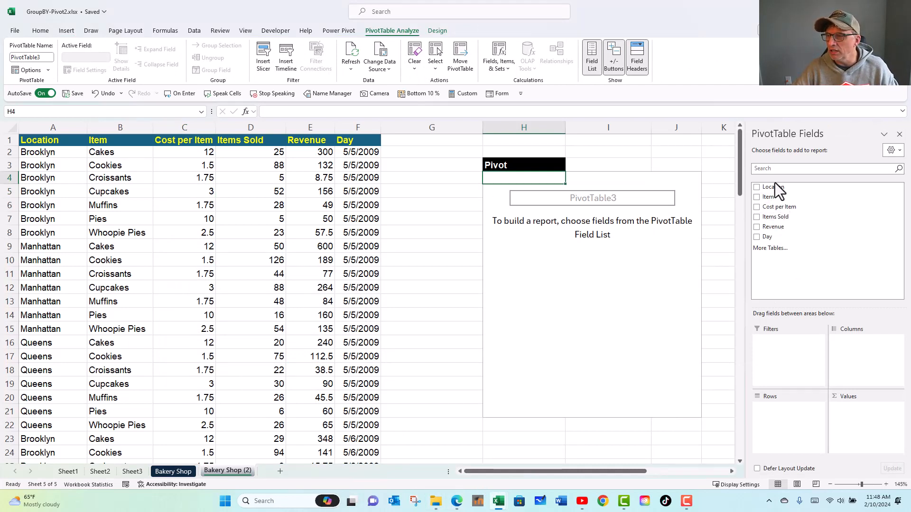
- Build the PivotTable with Location and Item as row fields and the sum of Revenue as values
{"action": "left_click_drag", "start_coordinate": [775, 183], "coordinate": [772, 411]}
{"action": "left_click_drag", "start_coordinate": [773, 197], "coordinate": [772, 419]}
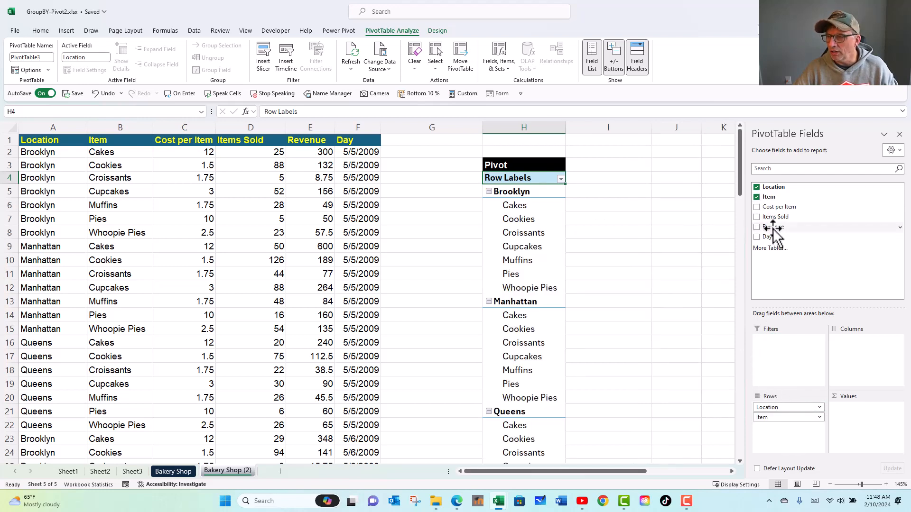
{"action": "left_click_drag", "start_coordinate": [773, 230], "coordinate": [874, 416]}
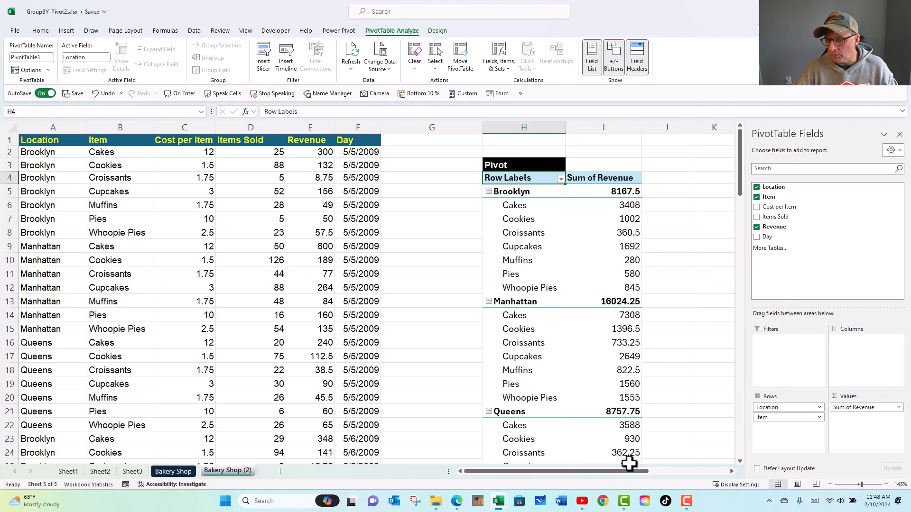
- Start a GROUPBY formula in cell L4 below the GroupBy label, with Location:Item as the row fields
{"action": "left_click_drag", "start_coordinate": [570, 470], "coordinate": [654, 477]}
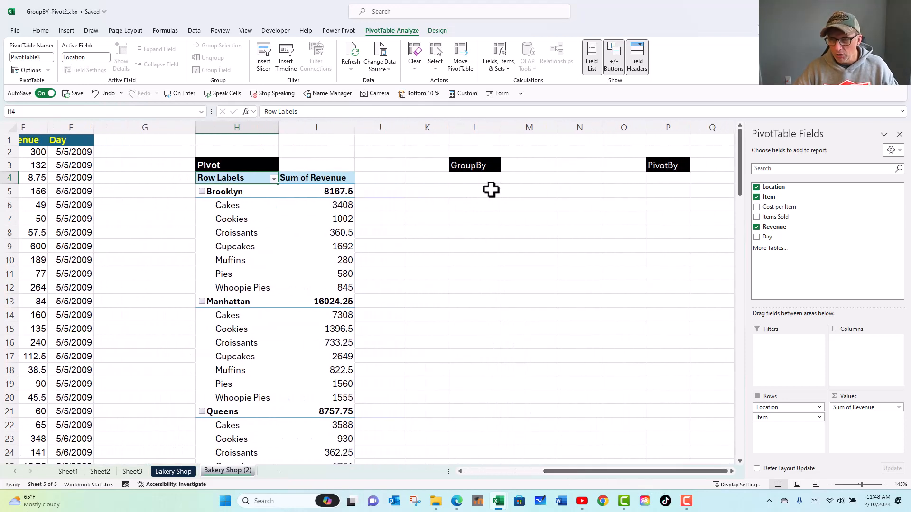
{"action": "left_click", "coordinate": [482, 178]}
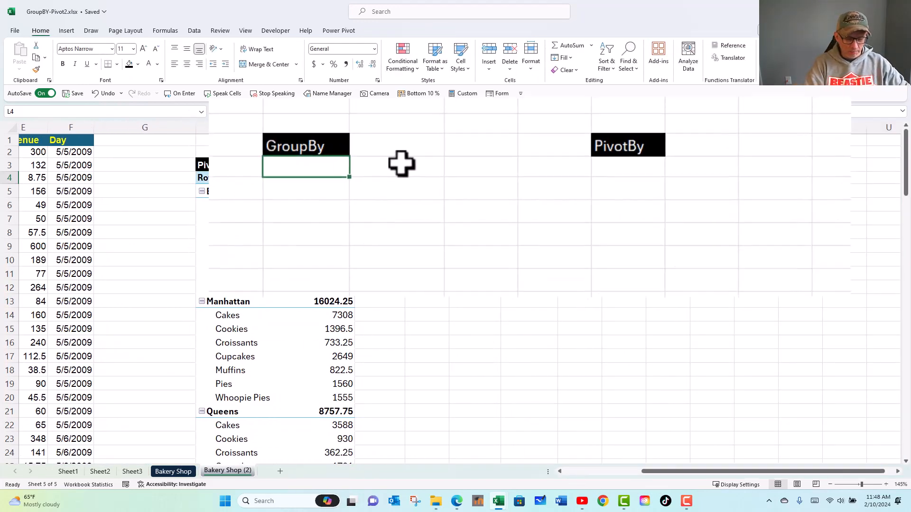
{"action": "type", "text": "=grou"}
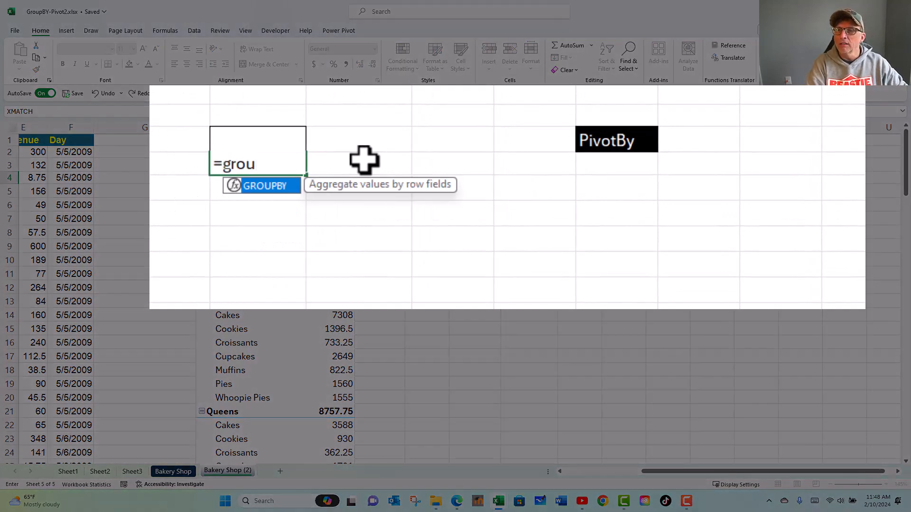
{"action": "key", "text": "Tab"}
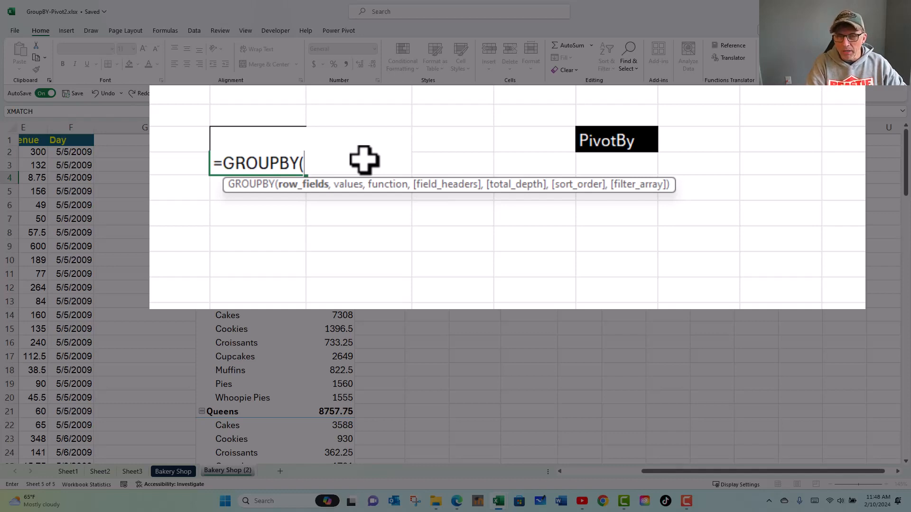
{"action": "type", "text": "loca"}
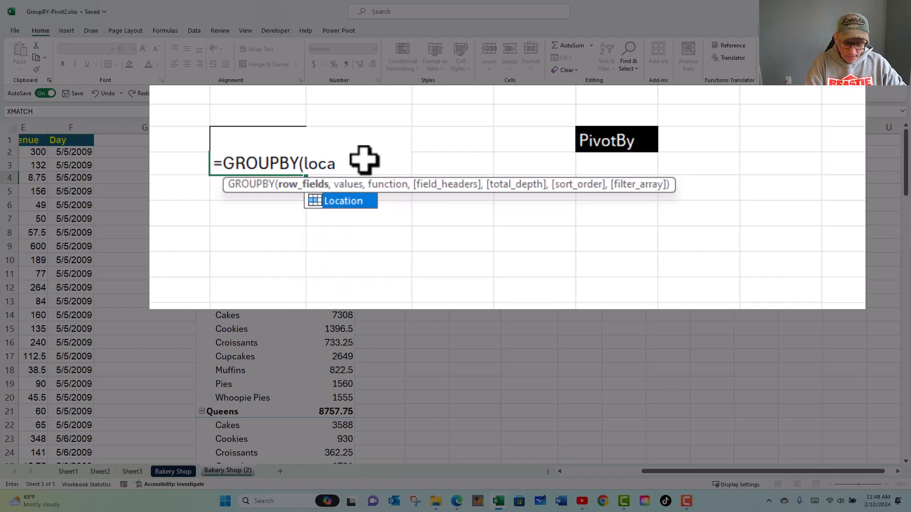
{"action": "key", "text": "Tab"}
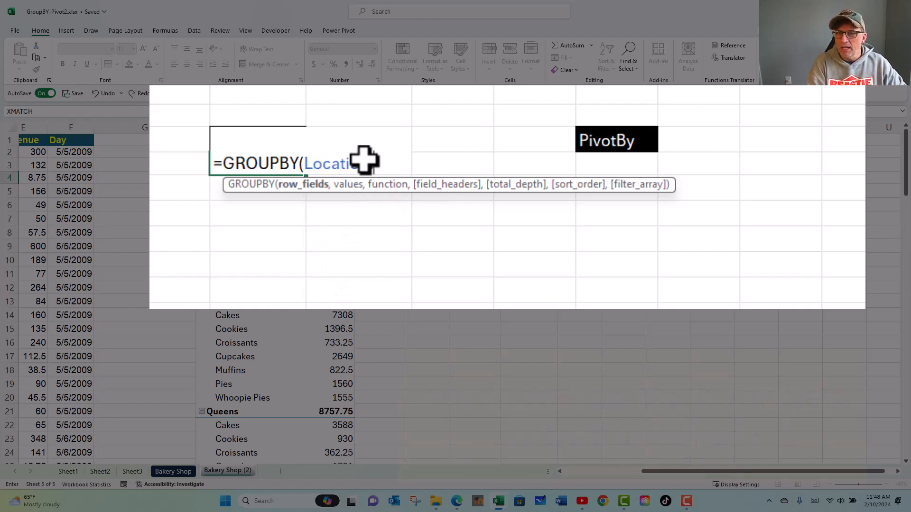
{"action": "type", "text": ":ite"}
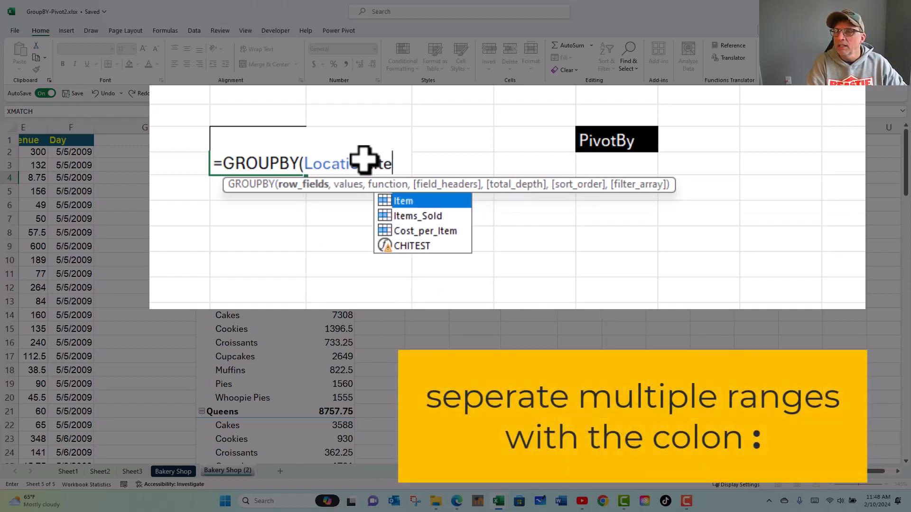
{"action": "key", "text": "Tab"}
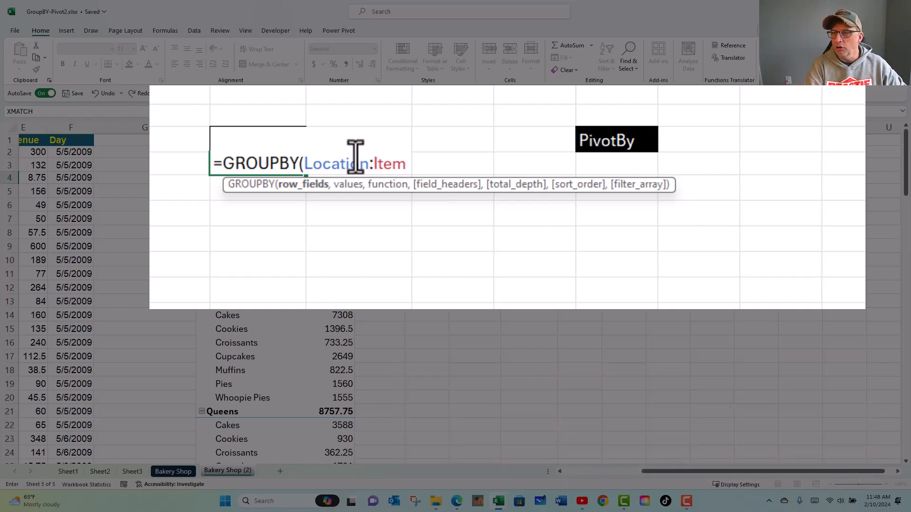
- Add Revenue as the values argument of the GROUPBY formula and proceed to the function argument
{"action": "type", "text": ","}
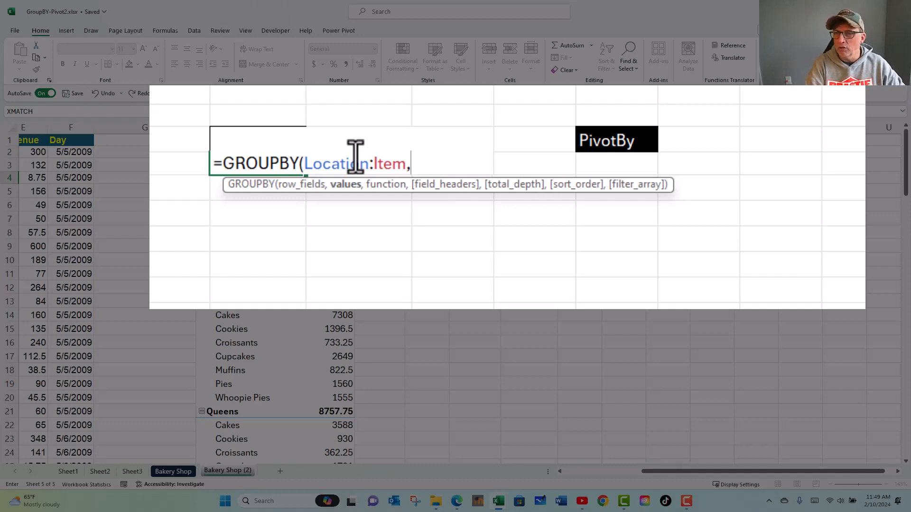
{"action": "type", "text": "re"}
{"action": "key", "text": "Down"}
{"action": "key", "text": "Down"}
{"action": "key", "text": "Down"}
{"action": "key", "text": "Down"}
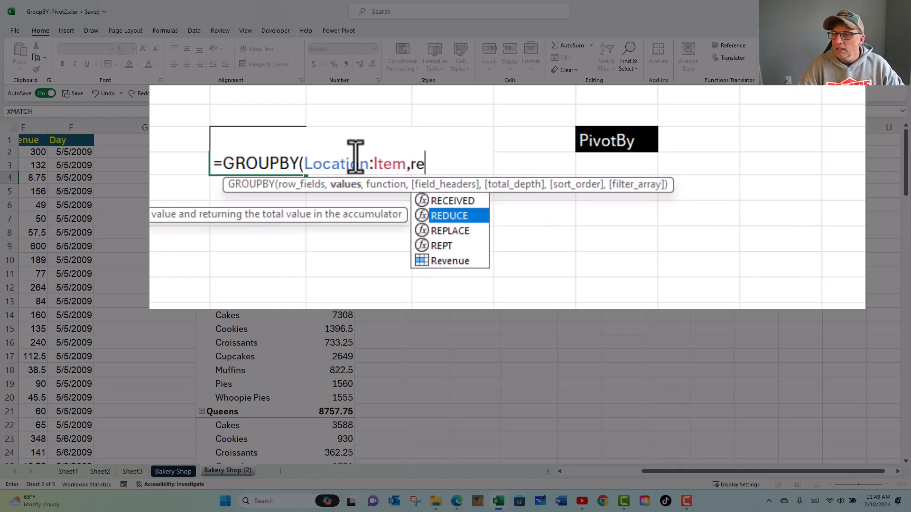
{"action": "key", "text": "Tab"}
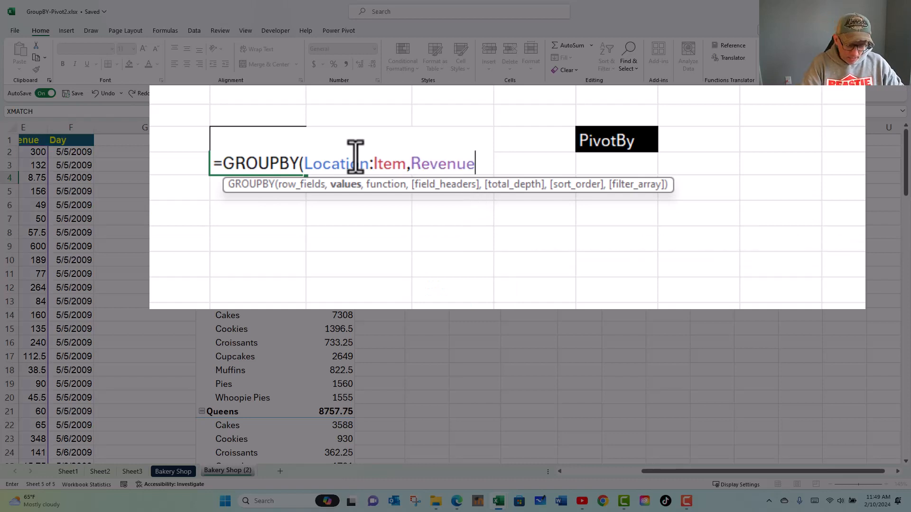
{"action": "type", "text": ","}
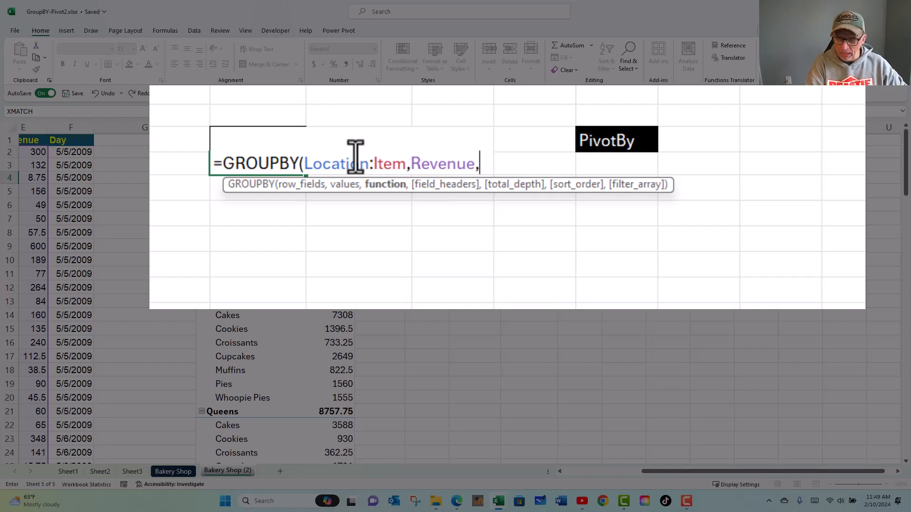
{"action": "type", "text": "s"}
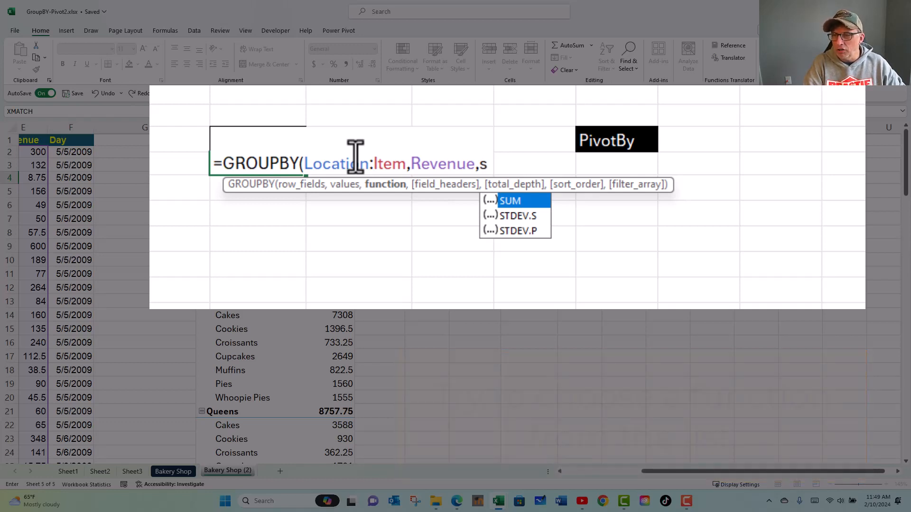
{"action": "key", "text": "BackSpace"}
{"action": "type", "text": "a"}
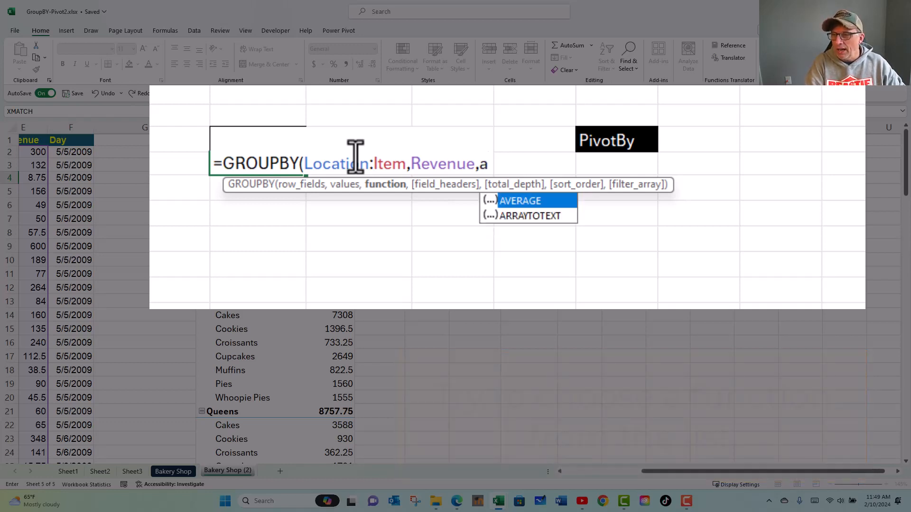
{"action": "key", "text": "BackSpace"}
{"action": "type", "text": "c"}
{"action": "key", "text": "BackSpace"}
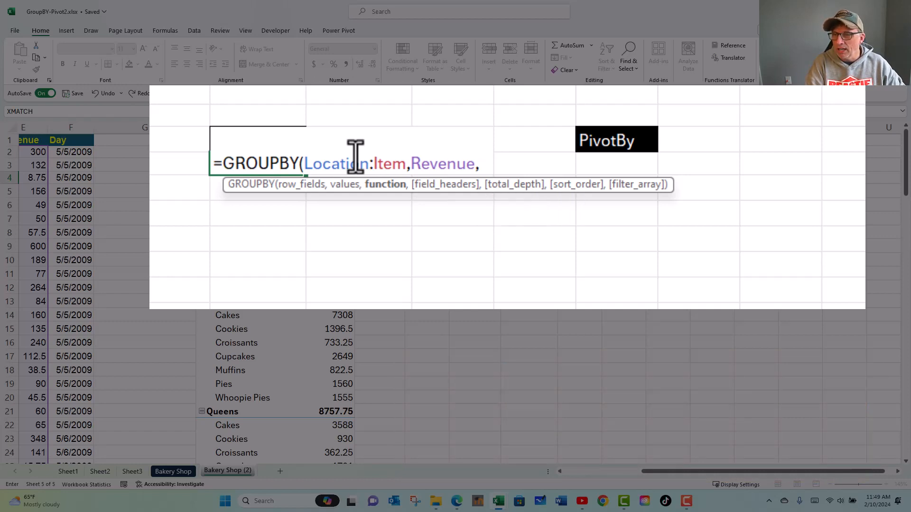
- Set the GROUPBY function argument to SUM and the field headers argument to 3 - Yes and show
{"action": "type", "text": "s"}
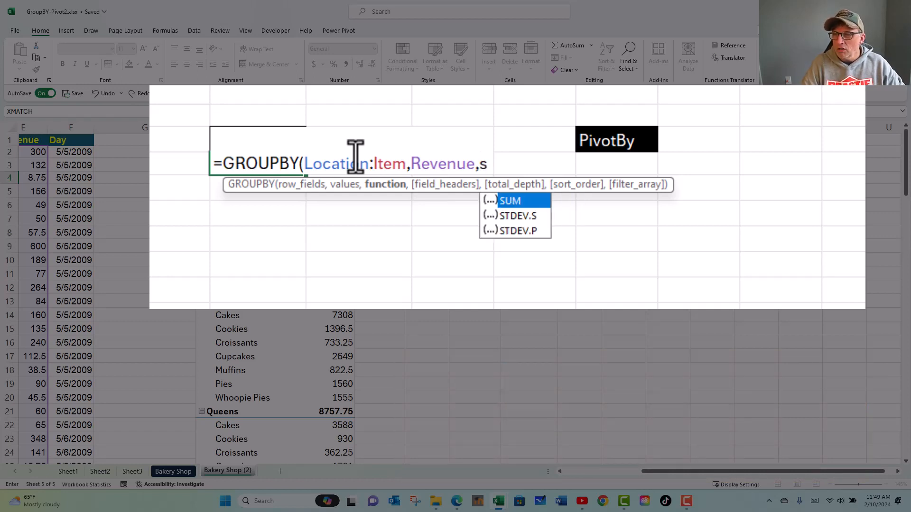
{"action": "key", "text": "Tab"}
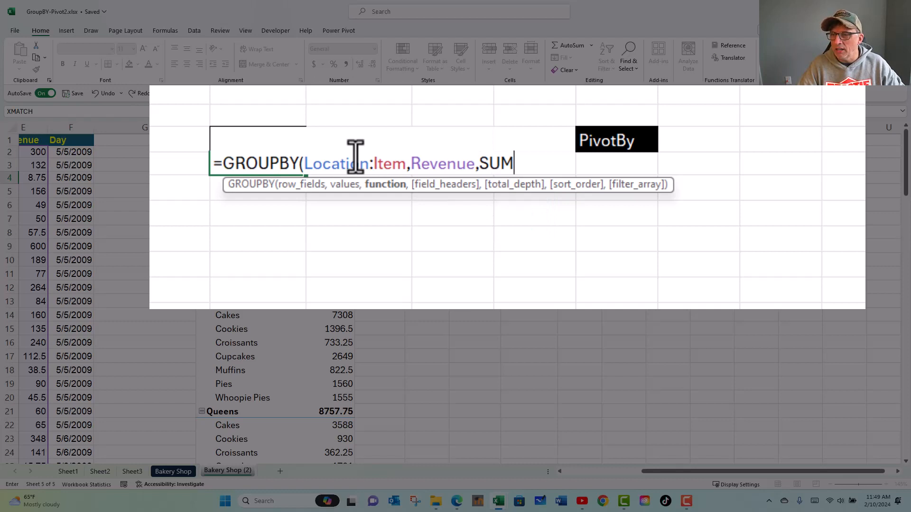
{"action": "type", "text": ","}
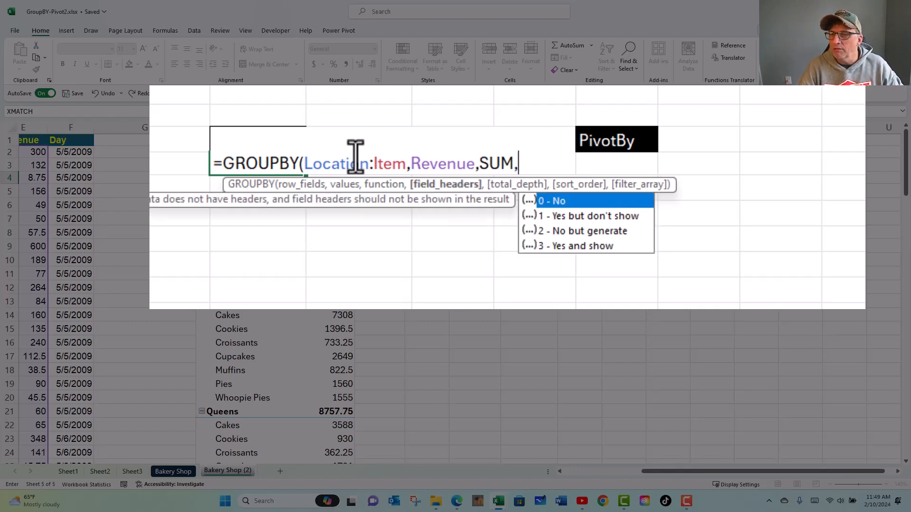
{"action": "key", "text": "Down"}
{"action": "key", "text": "Down"}
{"action": "key", "text": "Down"}
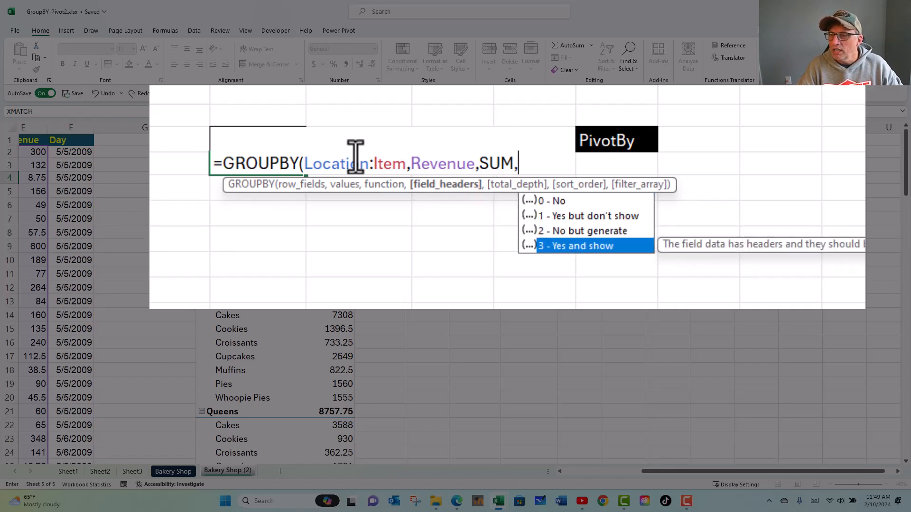
{"action": "key", "text": "Tab"}
- Set the GROUPBY total depth to 1 - Grand totals, then close and enter the formula
{"action": "type", "text": ","}
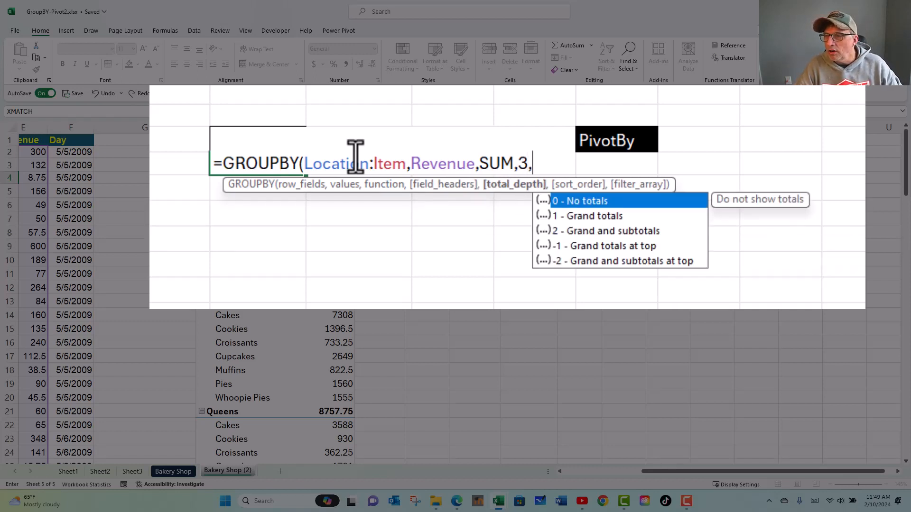
{"action": "key", "text": "Down"}
{"action": "key", "text": "Tab"}
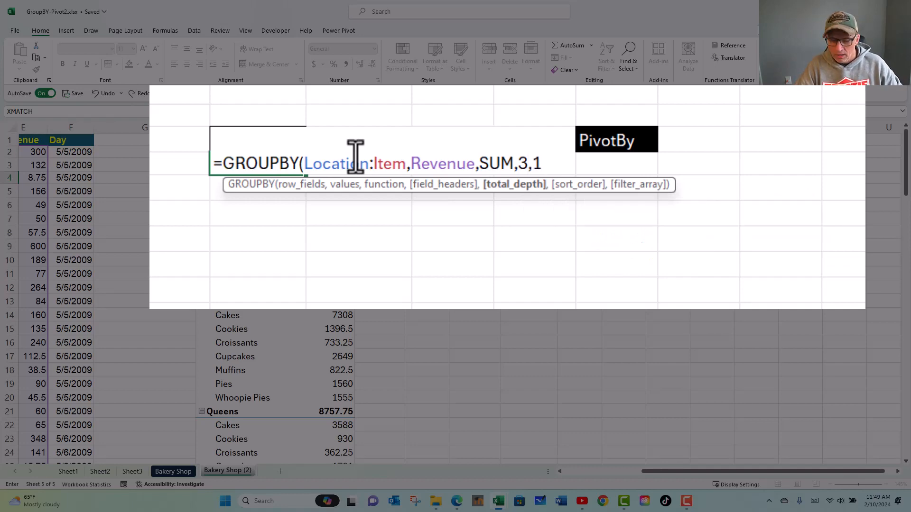
{"action": "type", "text": ")"}
{"action": "key", "text": "Return"}
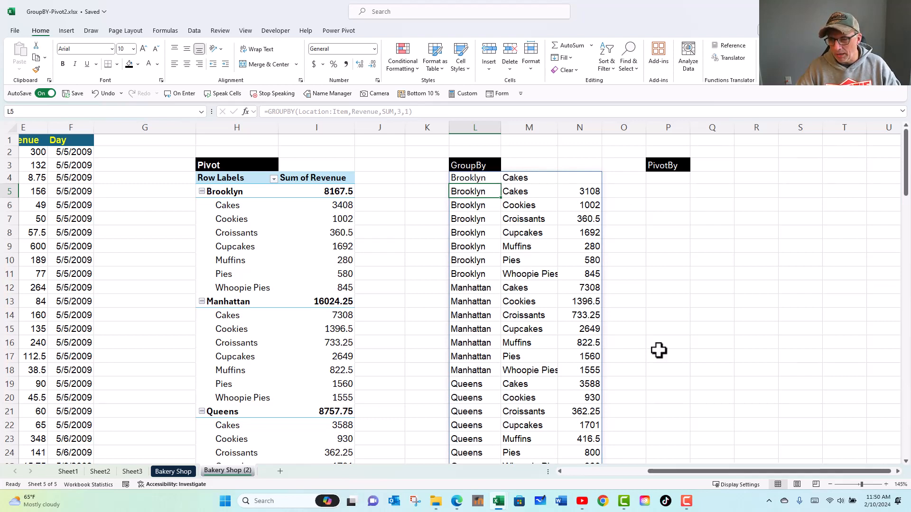
- Start a PIVOTBY formula in cell P4 below the PivotBy label
{"action": "left_click", "coordinate": [898, 471]}
{"action": "left_click", "coordinate": [898, 472]}
{"action": "left_click", "coordinate": [898, 471]}
{"action": "left_click", "coordinate": [898, 471]}
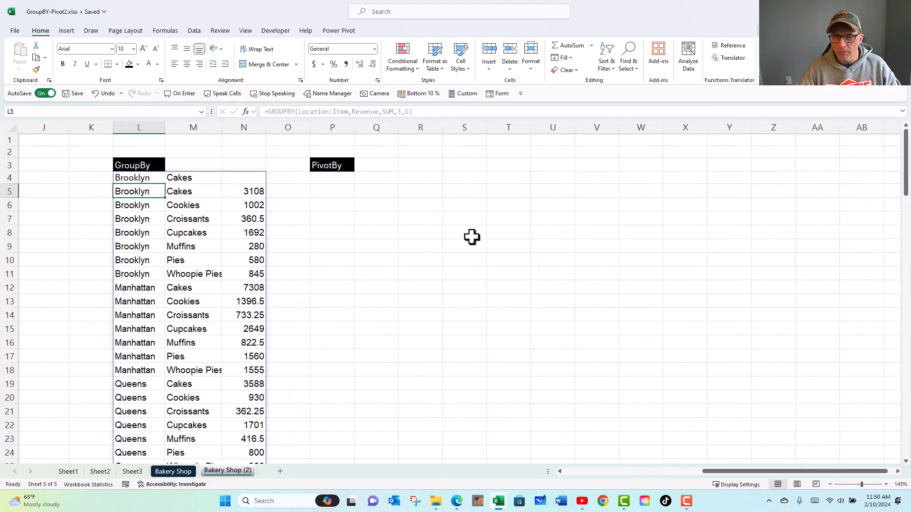
{"action": "left_click", "coordinate": [348, 179]}
{"action": "type", "text": "=pi"}
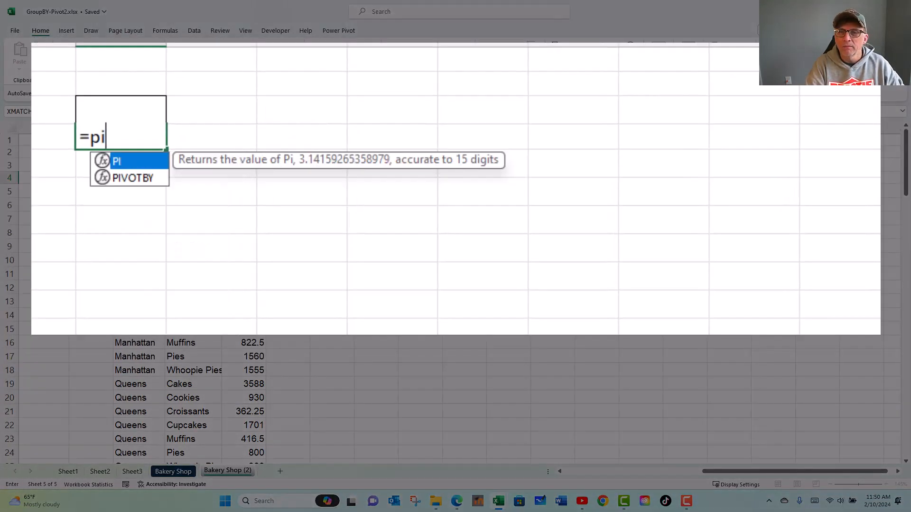
{"action": "key", "text": "Down"}
{"action": "key", "text": "Tab"}
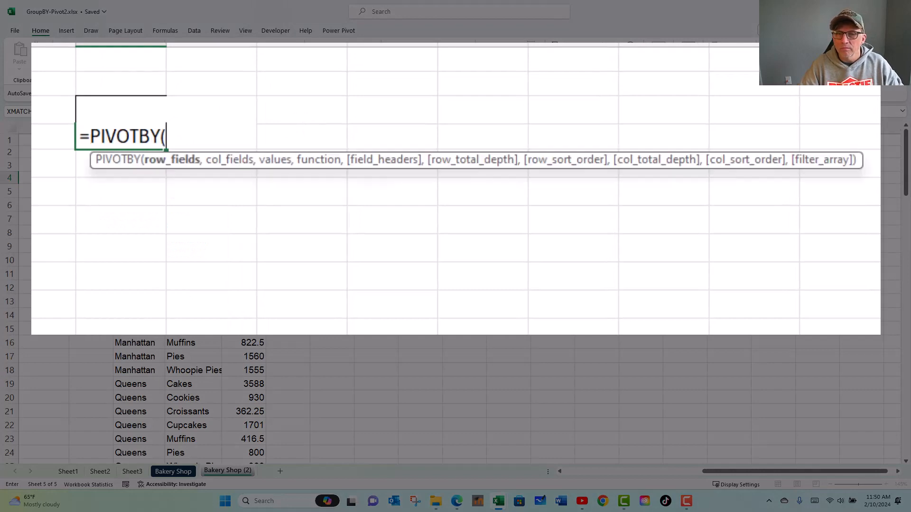
{"action": "type", "text": "rn"}
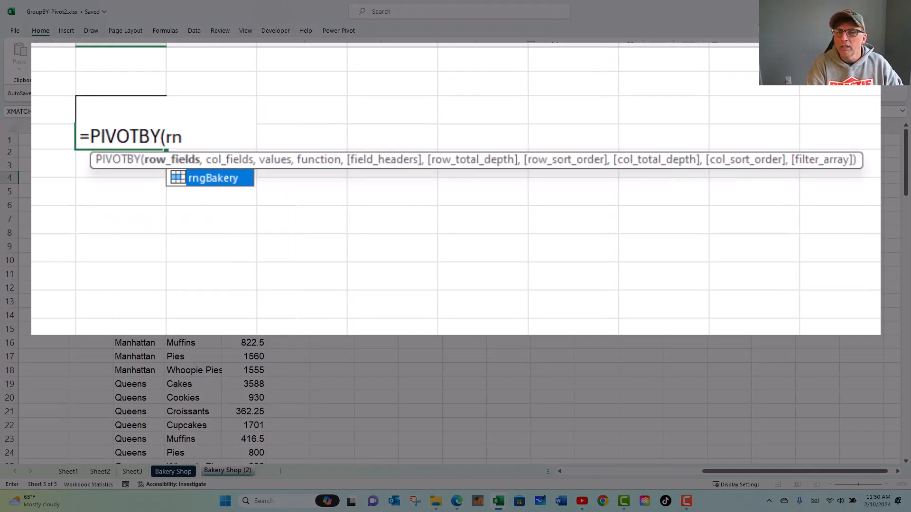
{"action": "key", "text": "Tab"}
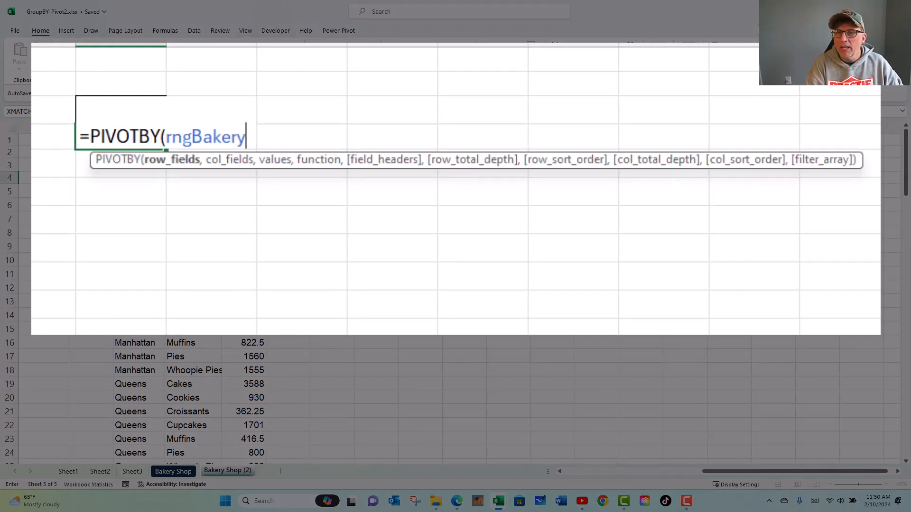
{"action": "key", "text": "BackSpace"}
{"action": "key", "text": "BackSpace"}
{"action": "key", "text": "BackSpace"}
{"action": "key", "text": "BackSpace"}
{"action": "key", "text": "BackSpace"}
{"action": "key", "text": "BackSpace"}
{"action": "key", "text": "BackSpace"}
{"action": "key", "text": "BackSpace"}
{"action": "key", "text": "BackSpace"}
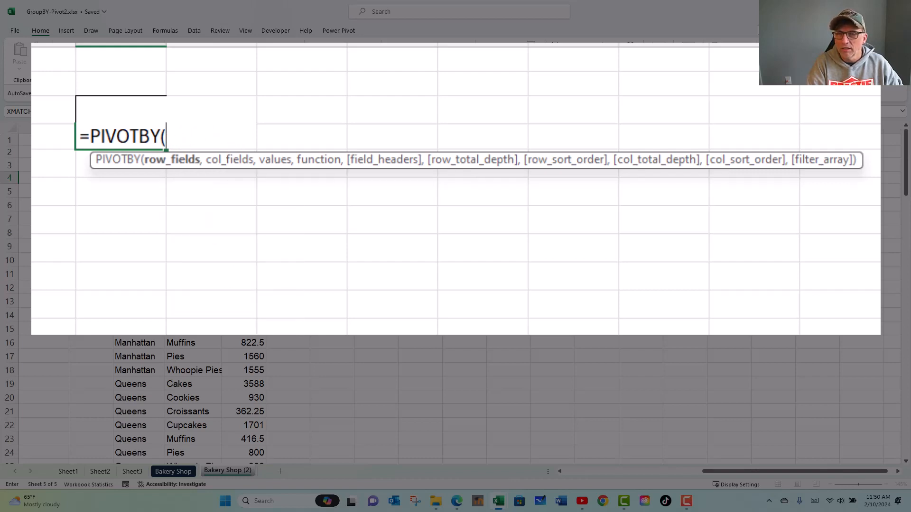
- Use the named range Location as the PIVOTBY row fields and Item as the column fields
{"action": "type", "text": "loc"}
{"action": "key", "text": "Tab"}
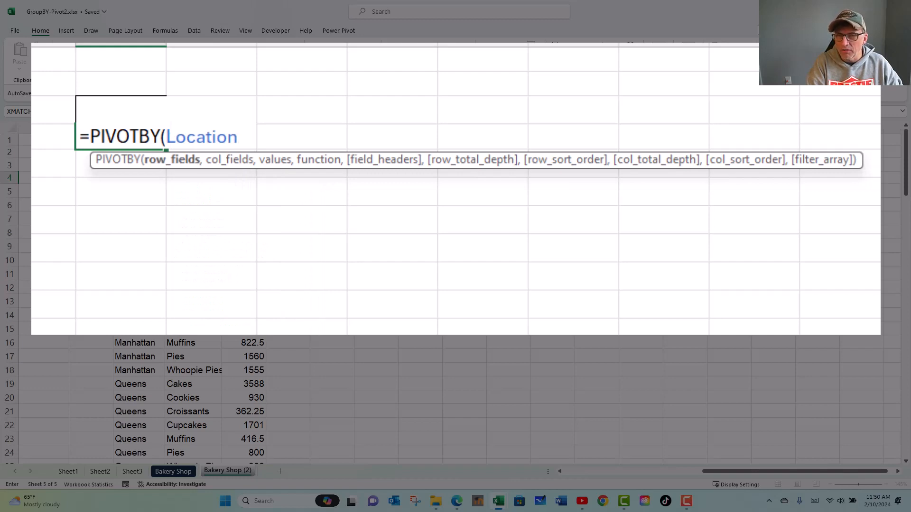
{"action": "type", "text": ","}
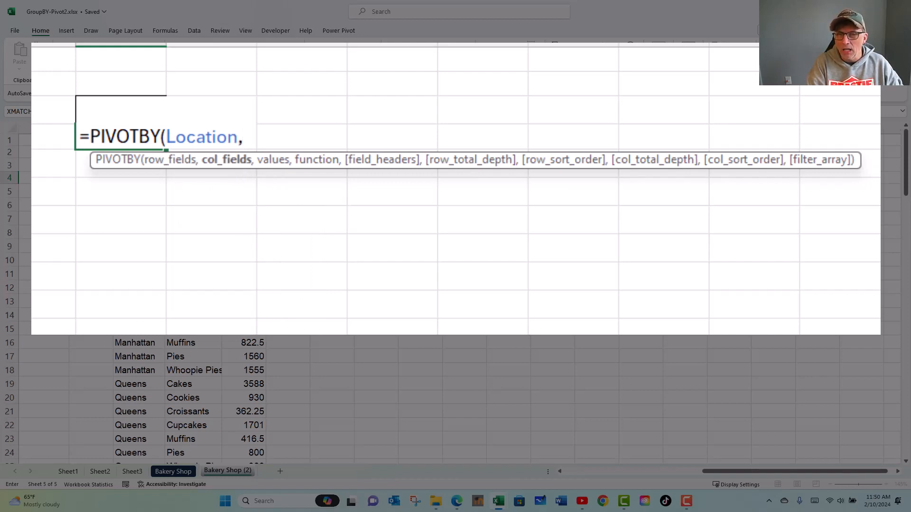
{"action": "type", "text": "item"}
{"action": "key", "text": "Tab"}
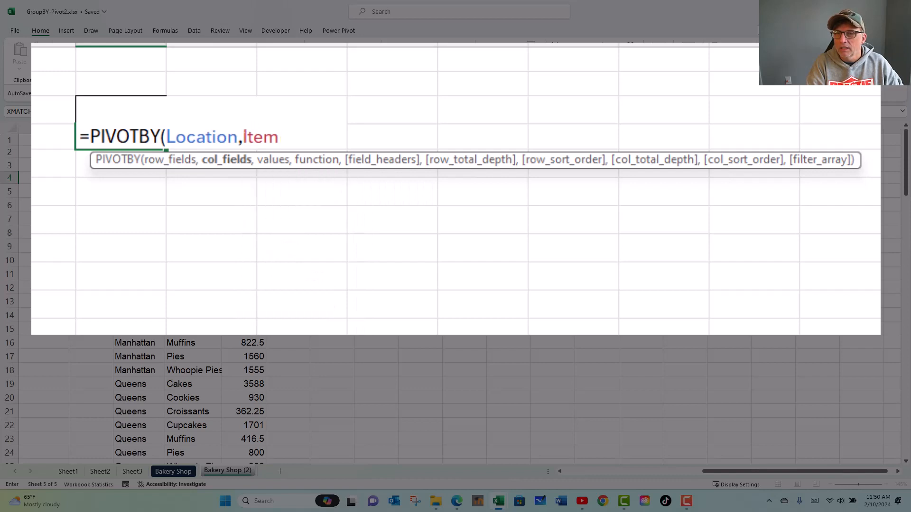
{"action": "type", "text": ","}
{"action": "type", "text": "sum,"}
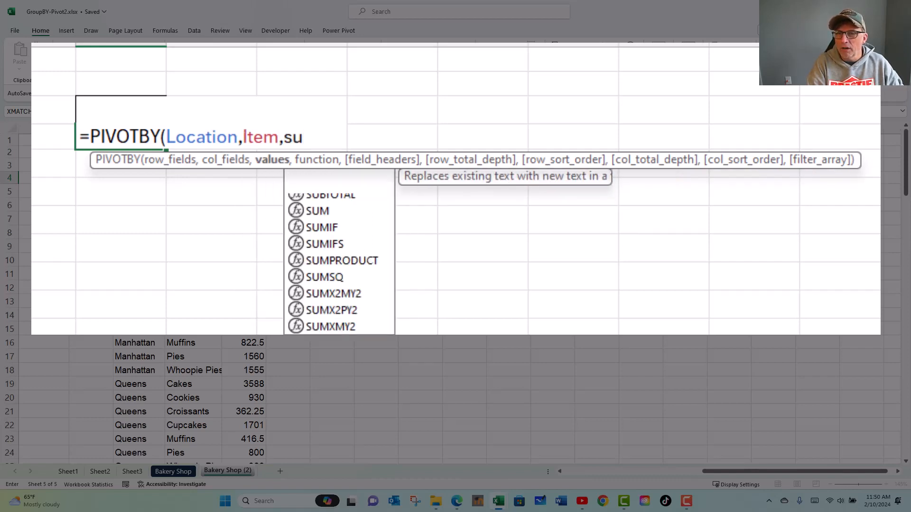
{"action": "key", "text": "BackSpace"}
{"action": "key", "text": "BackSpace"}
{"action": "key", "text": "BackSpace"}
{"action": "key", "text": "BackSpace"}
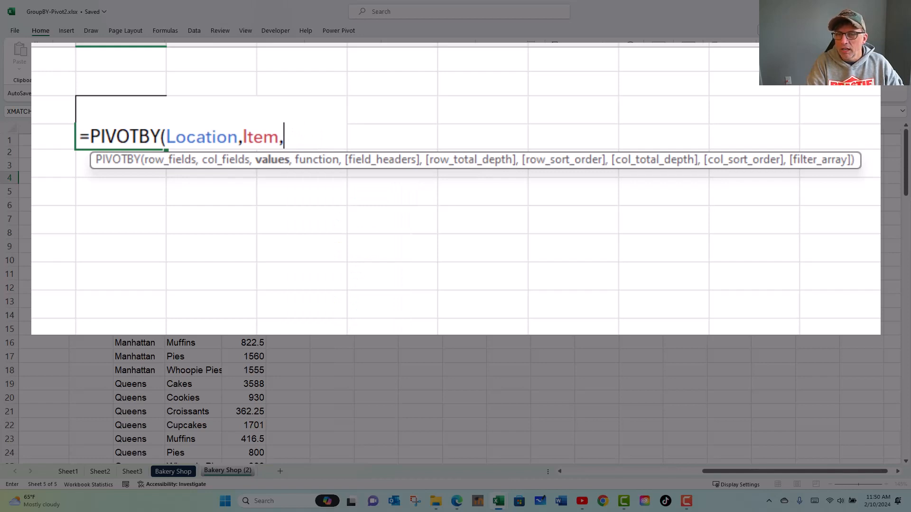
- Add Revenue as the values argument and SUM as the function of the PIVOTBY formula
{"action": "type", "text": "revenue,"}
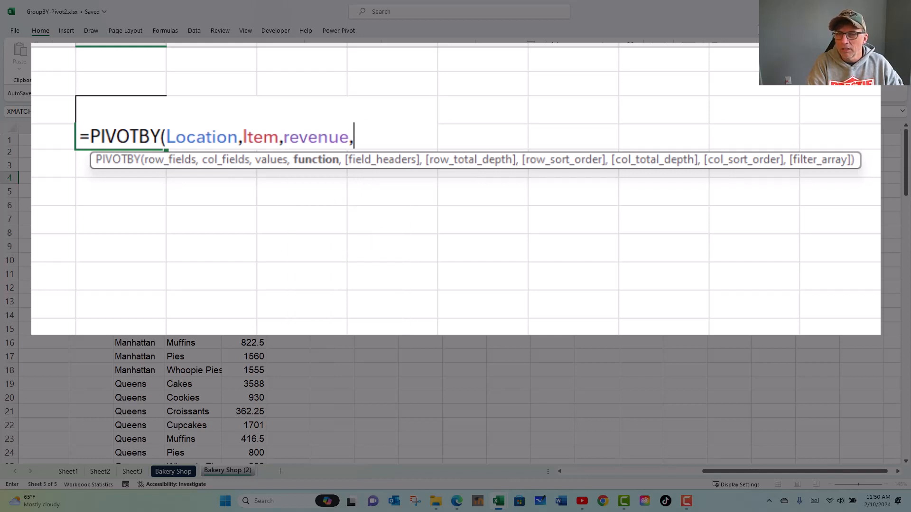
{"action": "type", "text": "sum"}
{"action": "key", "text": "Tab"}
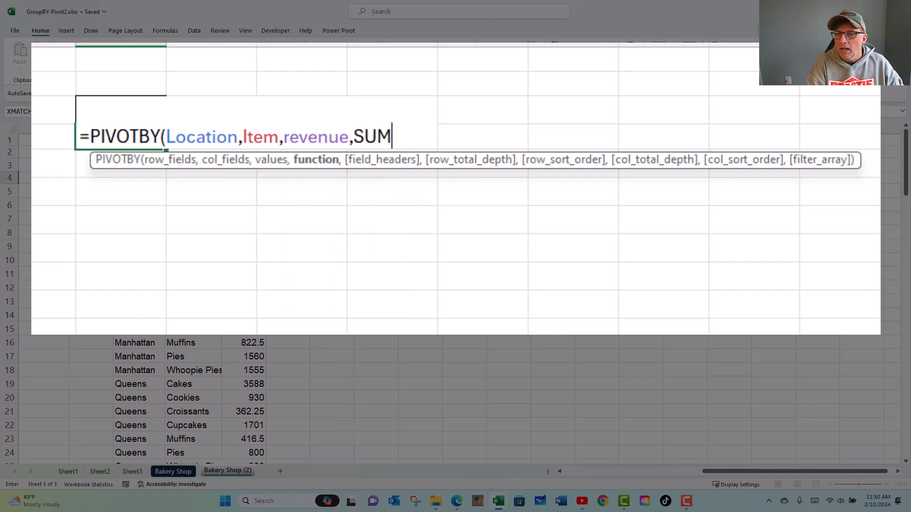
- Set the PIVOTBY field headers argument to 3 - Yes and show
{"action": "type", "text": ","}
{"action": "key", "text": "Down"}
{"action": "key", "text": "Down"}
{"action": "key", "text": "Down"}
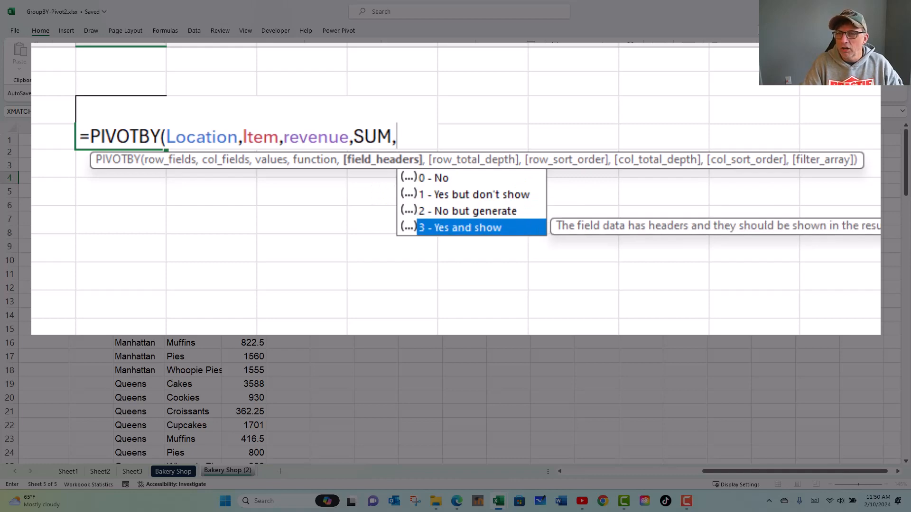
{"action": "key", "text": "Tab"}
- Set the PIVOTBY row total depth to 1 - Grand totals, then close and enter the formula
{"action": "type", "text": ","}
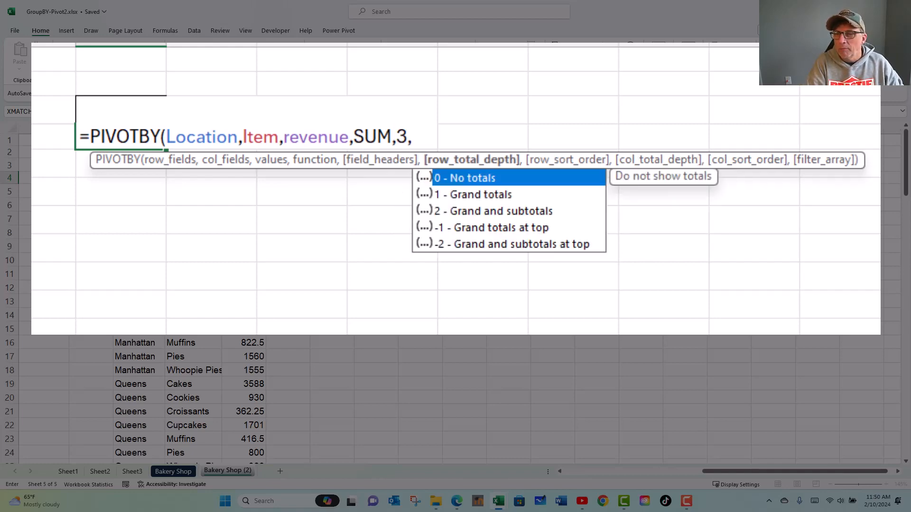
{"action": "key", "text": "Down"}
{"action": "key", "text": "Tab"}
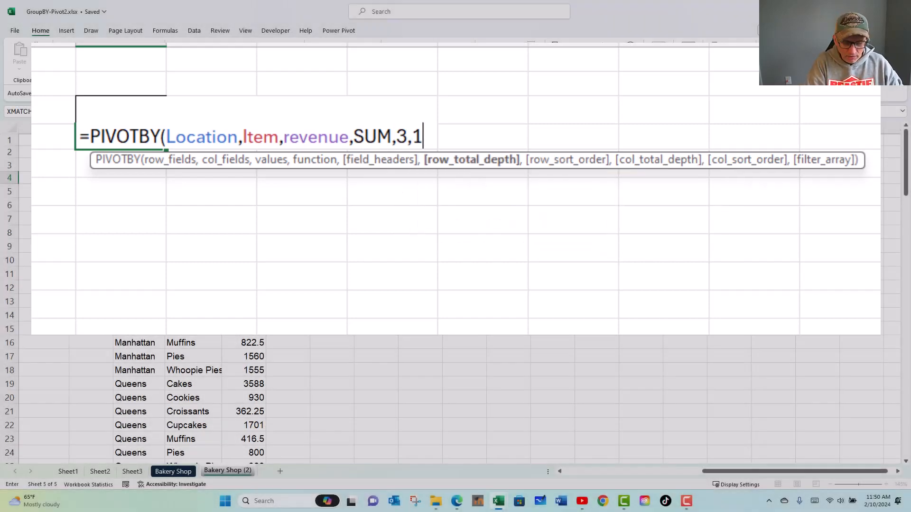
{"action": "type", "text": ")"}
{"action": "key", "text": "Return"}
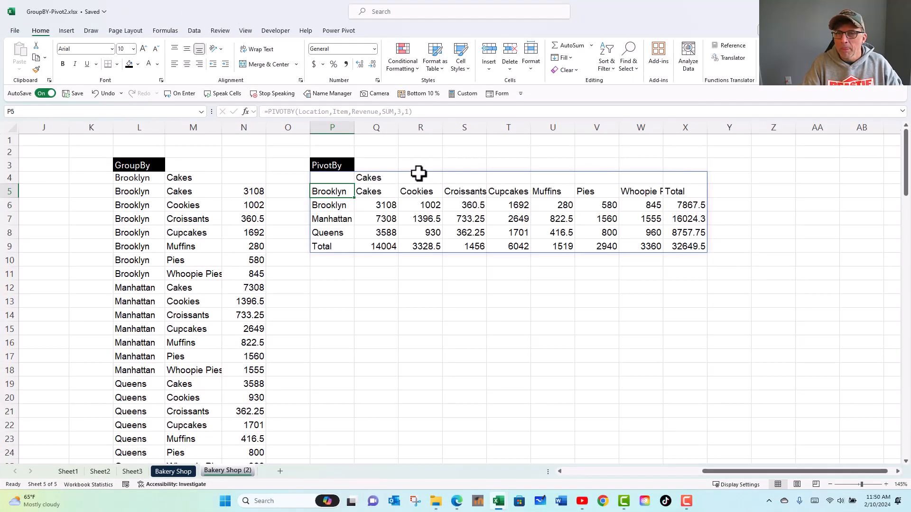